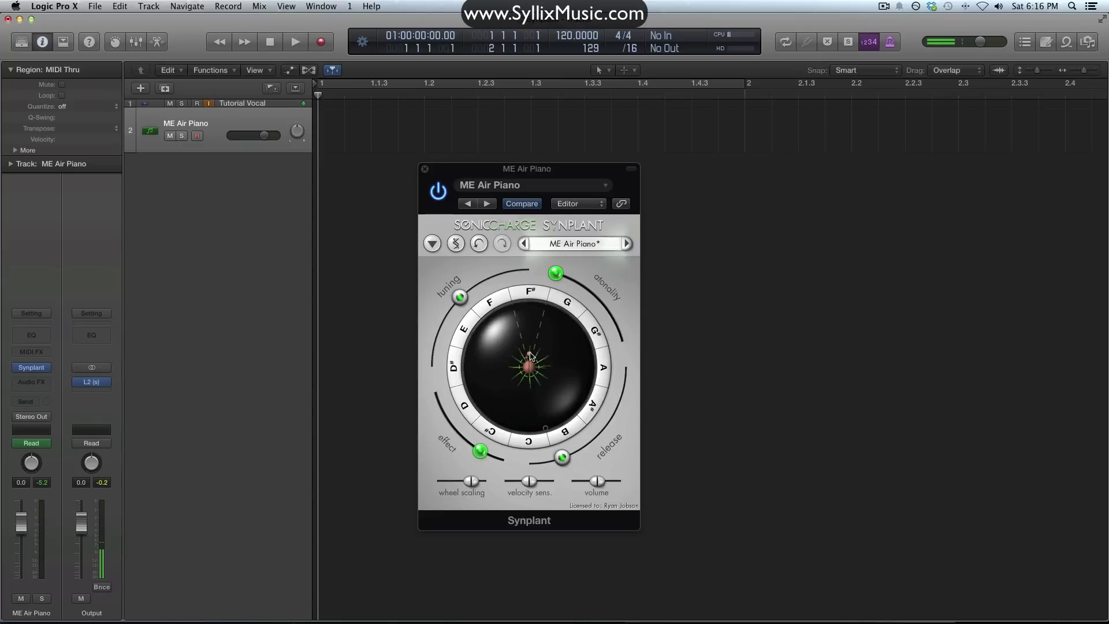
Grow the ME Air Piano patch's branches outward from the seed toward the surrounding note ring, note by note.
{"action": "left_click_drag", "start_coordinate": [531, 356], "coordinate": [503, 388]}
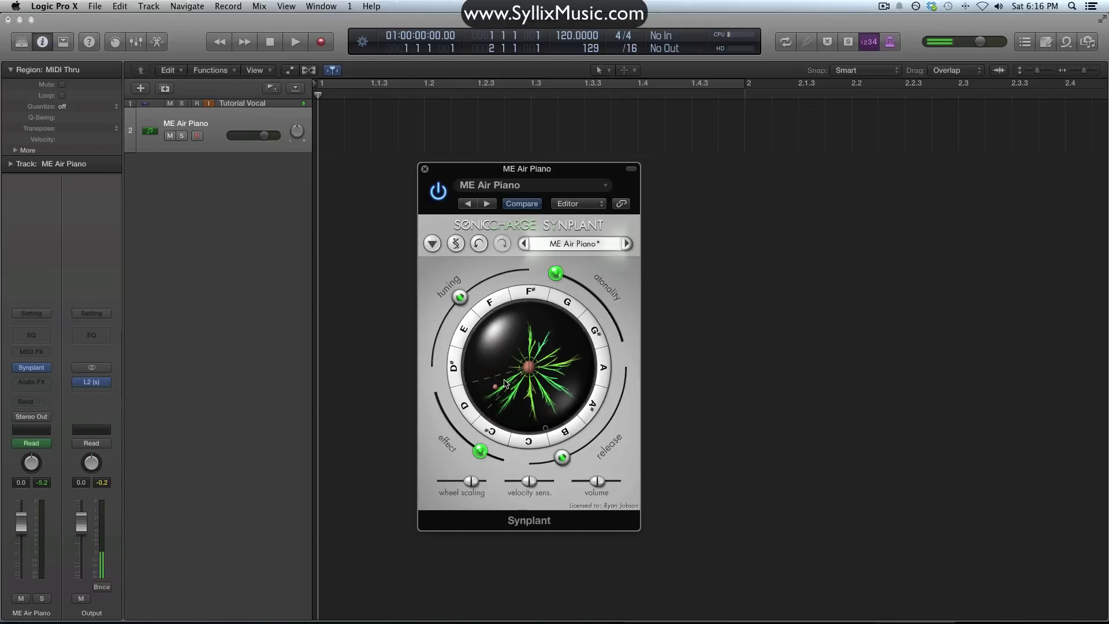
{"action": "left_click_drag", "start_coordinate": [495, 387], "coordinate": [475, 401]}
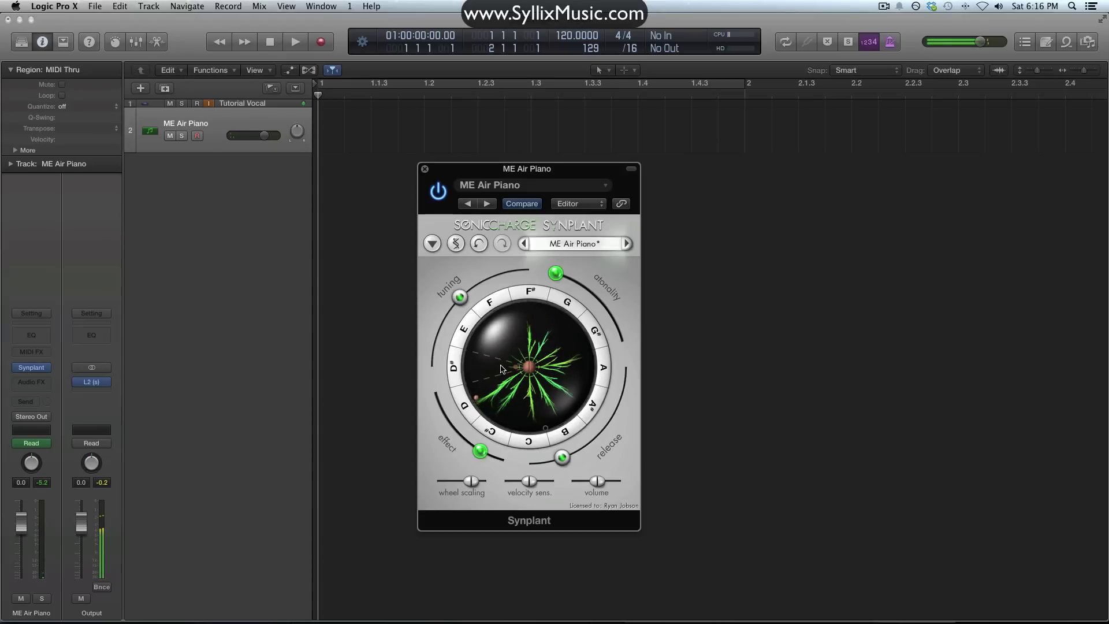
{"action": "left_click_drag", "start_coordinate": [508, 371], "coordinate": [532, 307]}
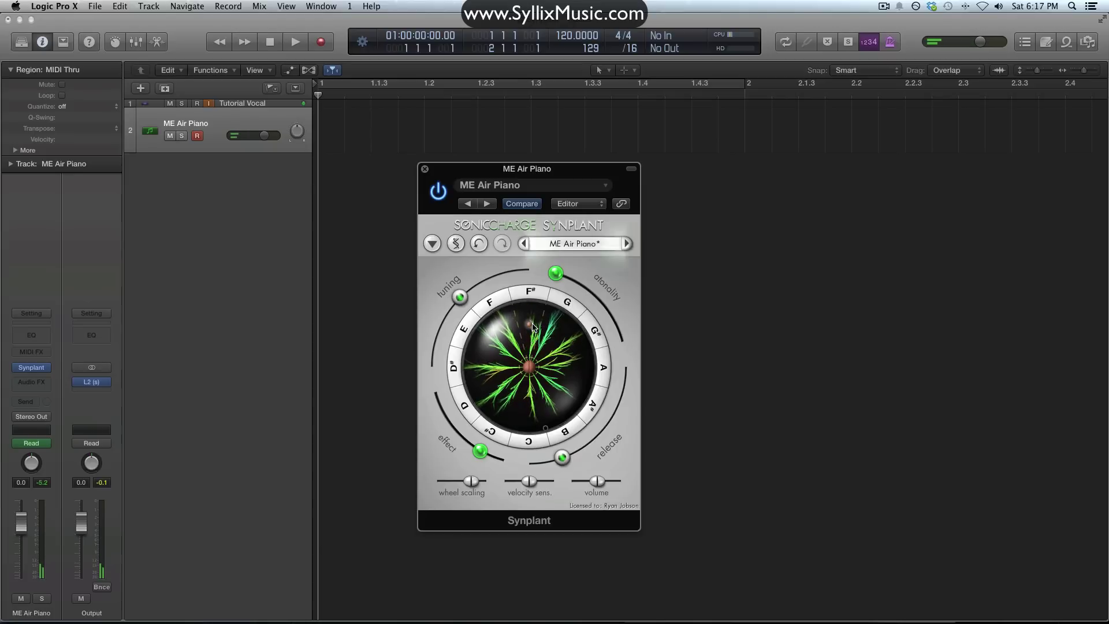
Replant the seed and grow its new branches outward for the notes around the ring.
{"action": "left_click", "coordinate": [531, 368]}
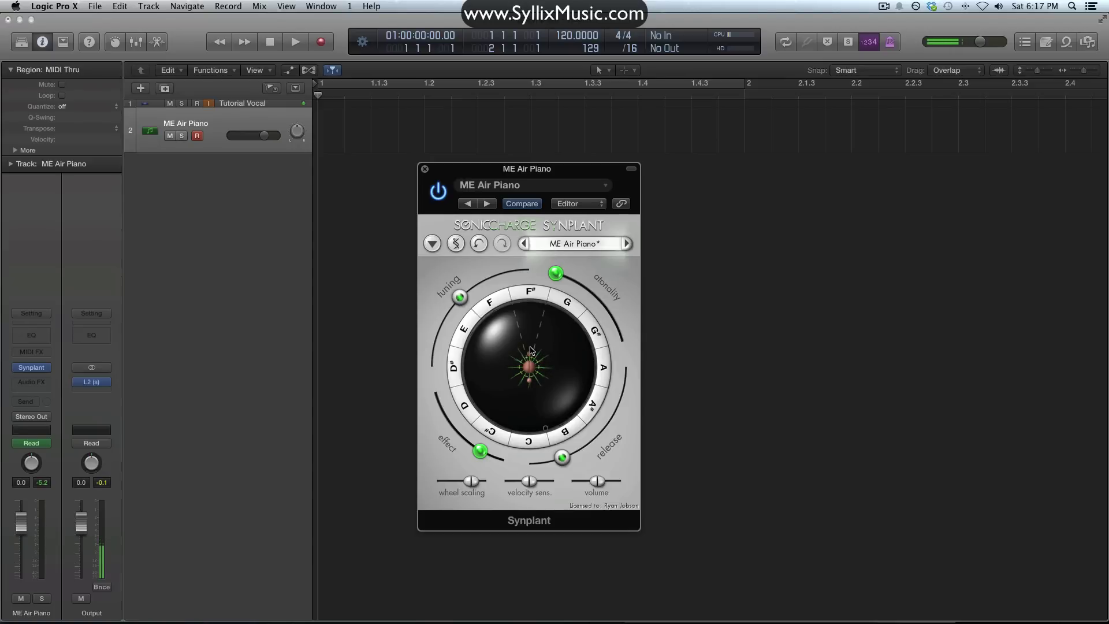
{"action": "left_click_drag", "start_coordinate": [531, 351], "coordinate": [472, 368]}
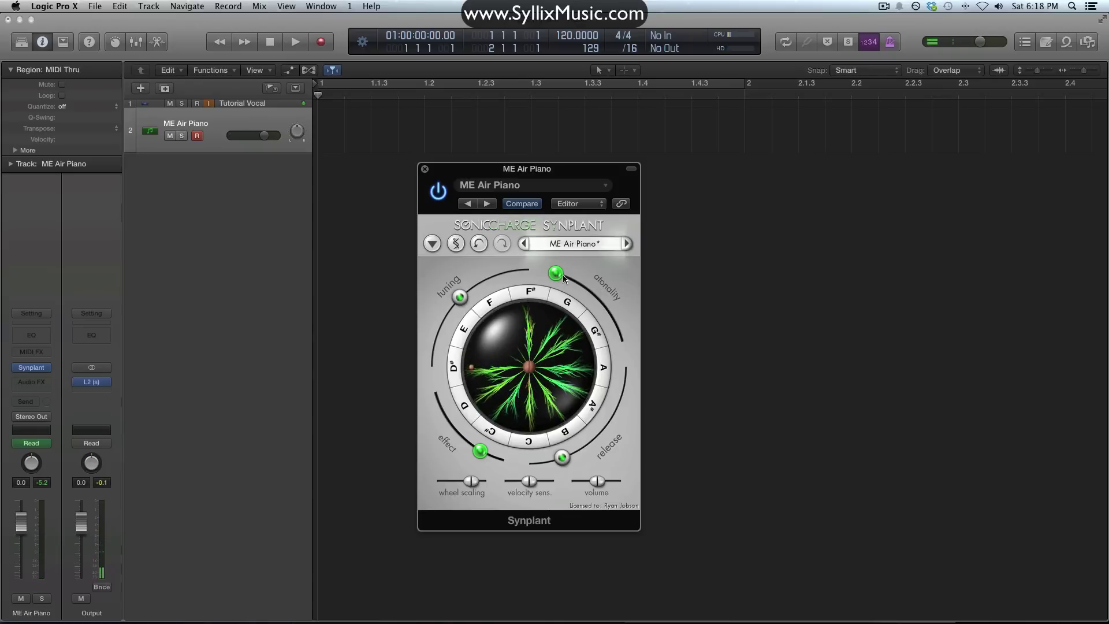
{"action": "mouse_move", "coordinate": [511, 359]}
{"action": "left_mouse_down"}
{"action": "mouse_move", "coordinate": [494, 348]}
{"action": "mouse_move", "coordinate": [518, 346]}
{"action": "mouse_move", "coordinate": [503, 322]}
{"action": "left_mouse_up"}
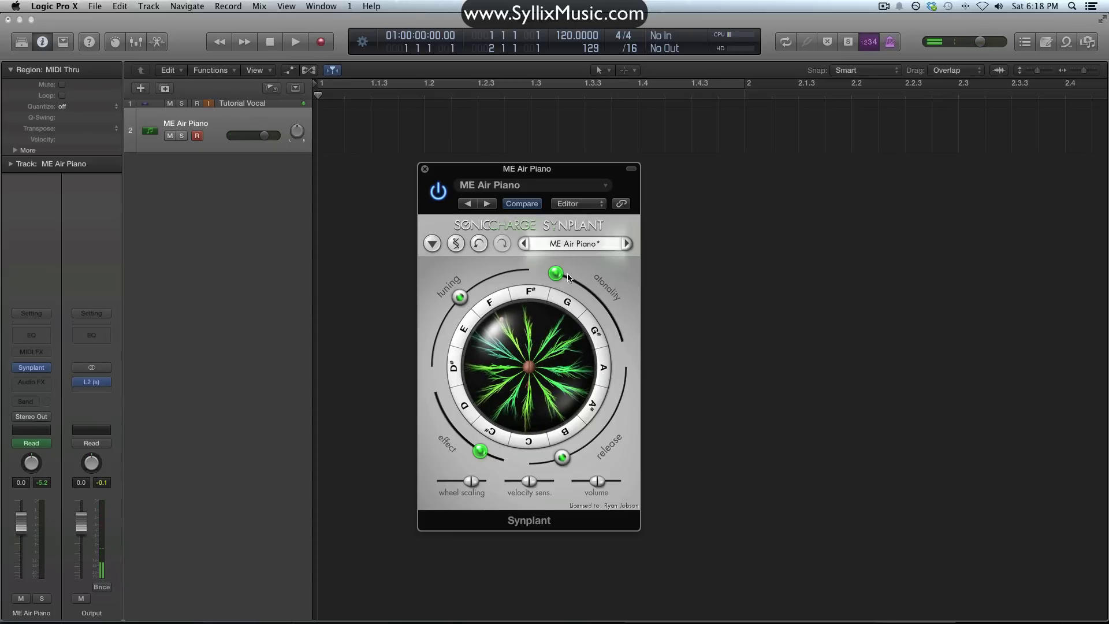
Raise the patch's atonality to 100% and bring it back down to its minimum.
{"action": "left_click_drag", "start_coordinate": [556, 273], "coordinate": [625, 346]}
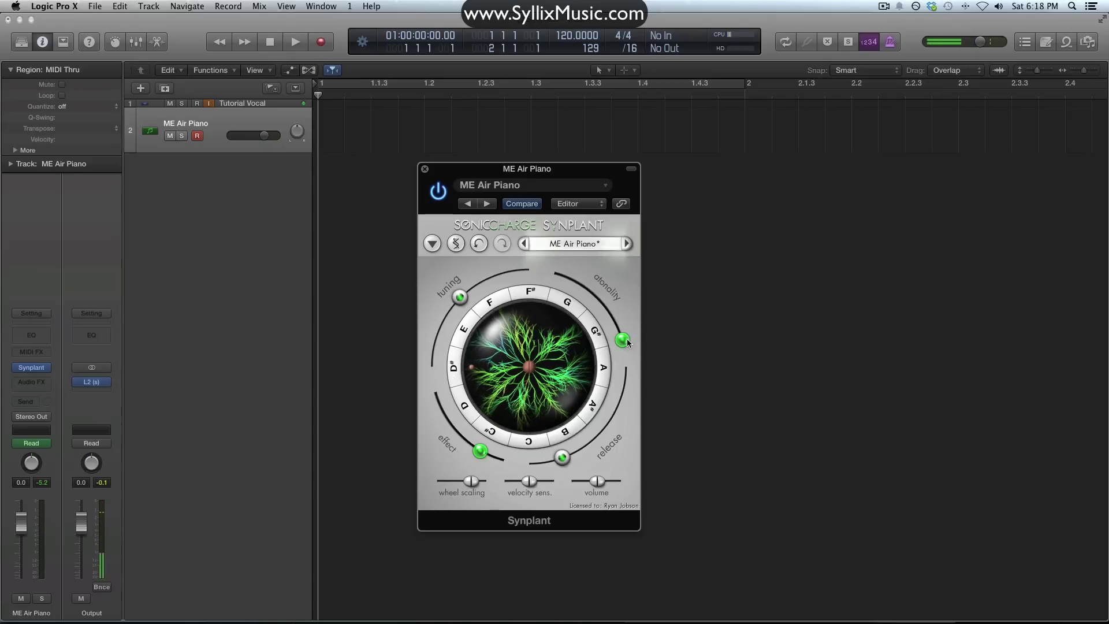
{"action": "mouse_move", "coordinate": [628, 342]}
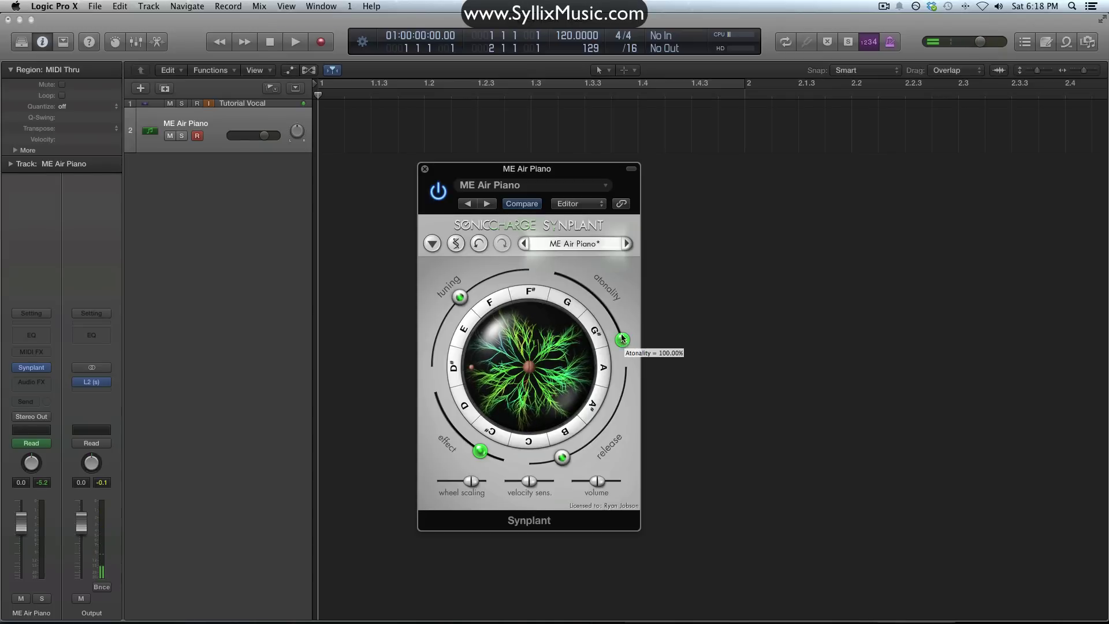
{"action": "left_click_drag", "start_coordinate": [623, 340], "coordinate": [548, 309]}
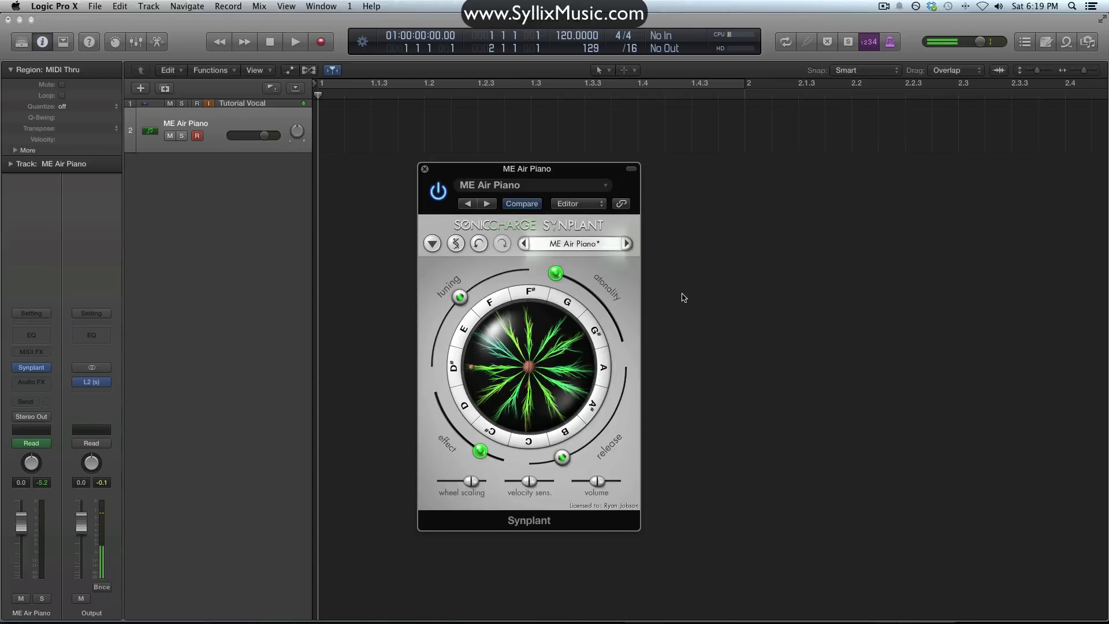
Browse the Synplant Patches folder and load AZ Epsilon.synp from the Pads category.
{"action": "left_click", "coordinate": [592, 247]}
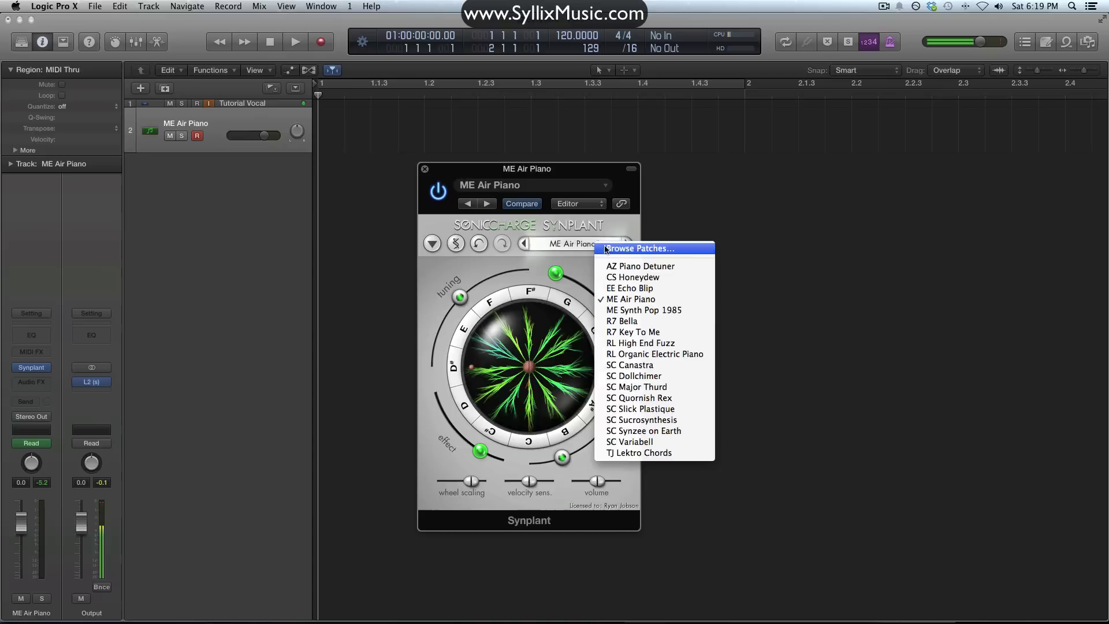
{"action": "left_click", "coordinate": [636, 249]}
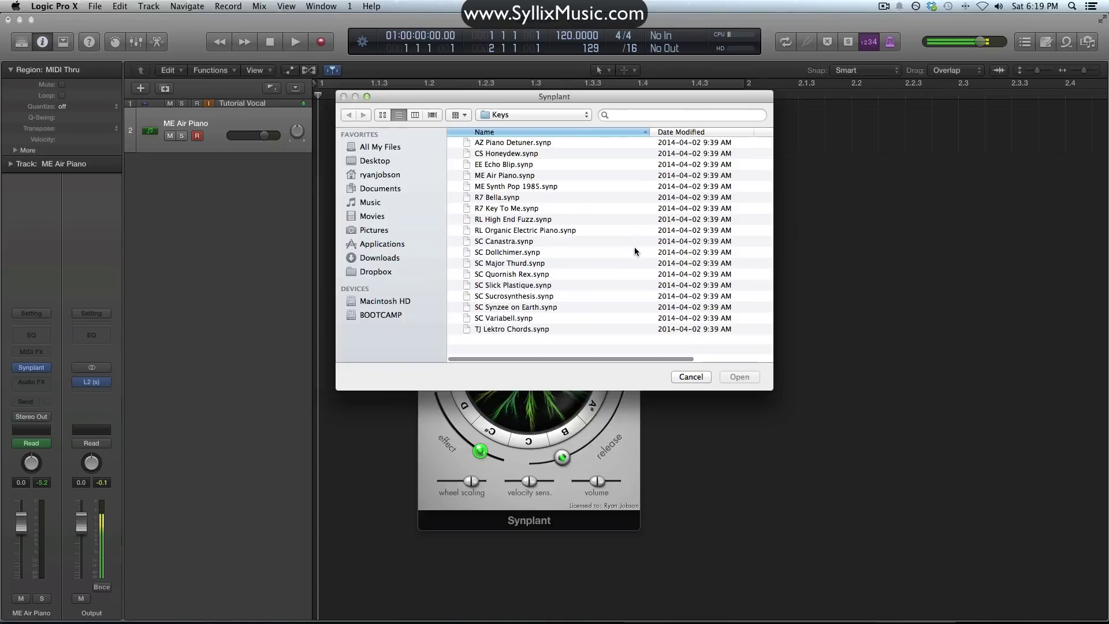
{"action": "left_click", "coordinate": [538, 115]}
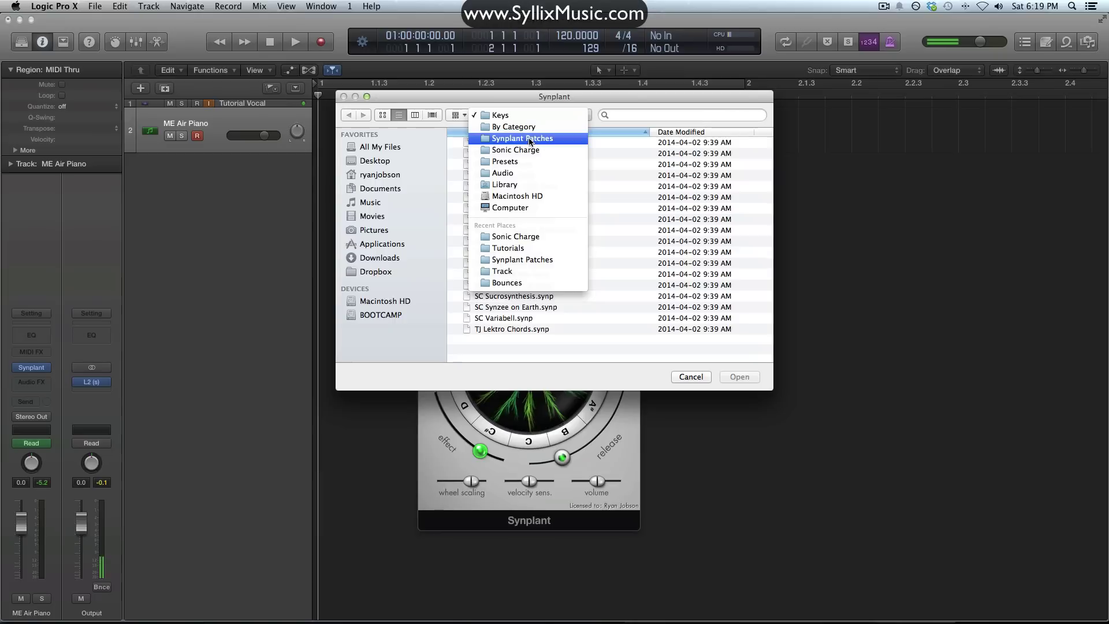
{"action": "left_click", "coordinate": [529, 139]}
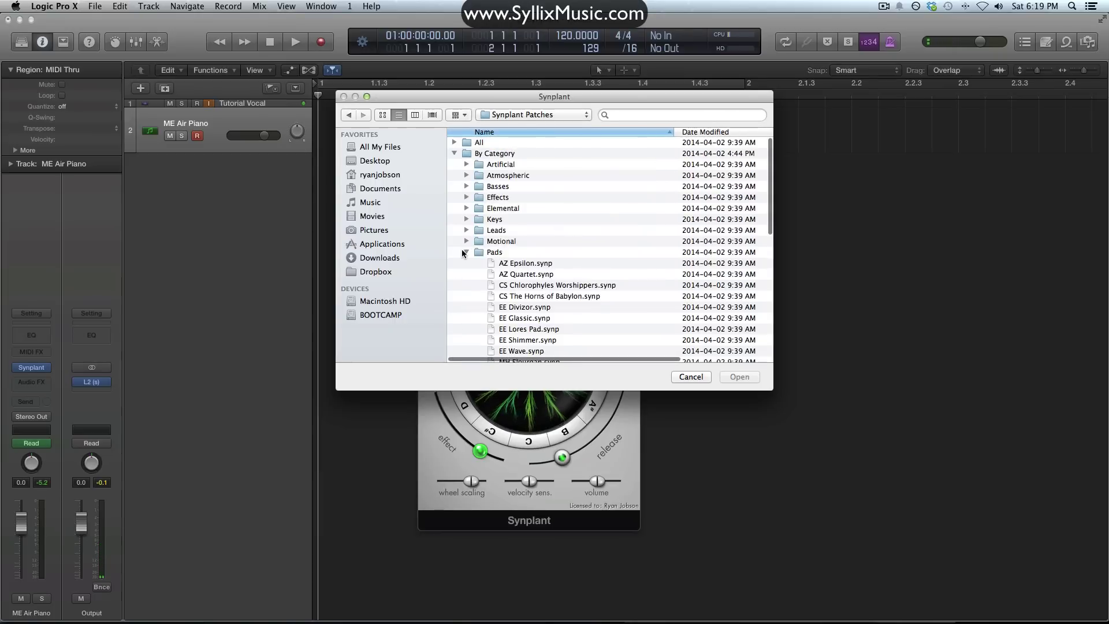
{"action": "scroll", "coordinate": [486, 219], "scroll_direction": "down", "scroll_amount": 5}
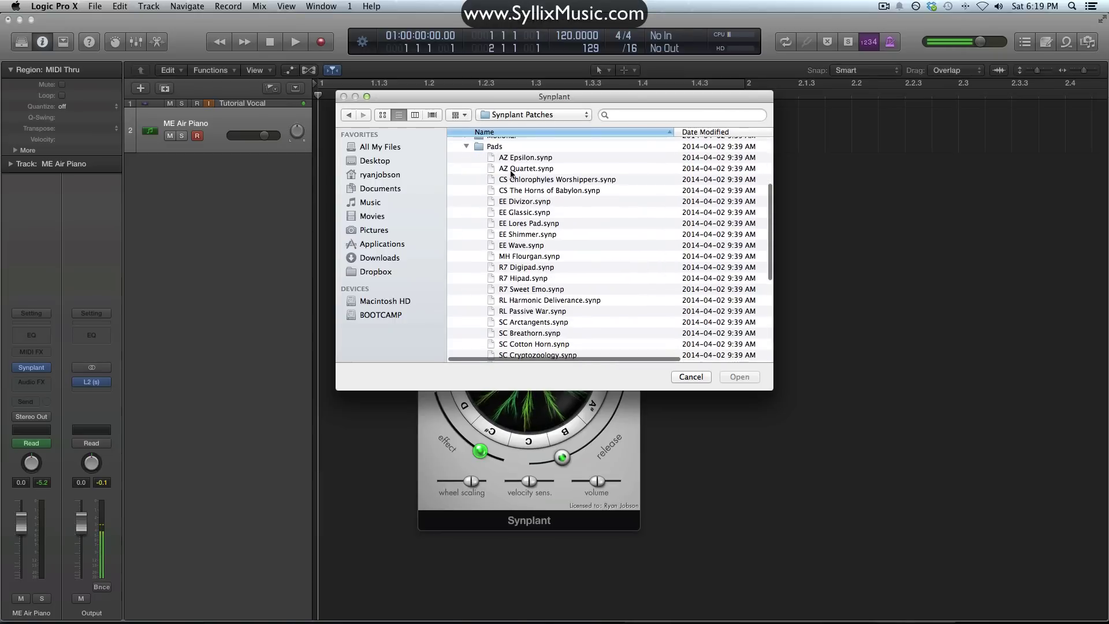
{"action": "left_click", "coordinate": [537, 158]}
{"action": "left_click", "coordinate": [746, 379]}
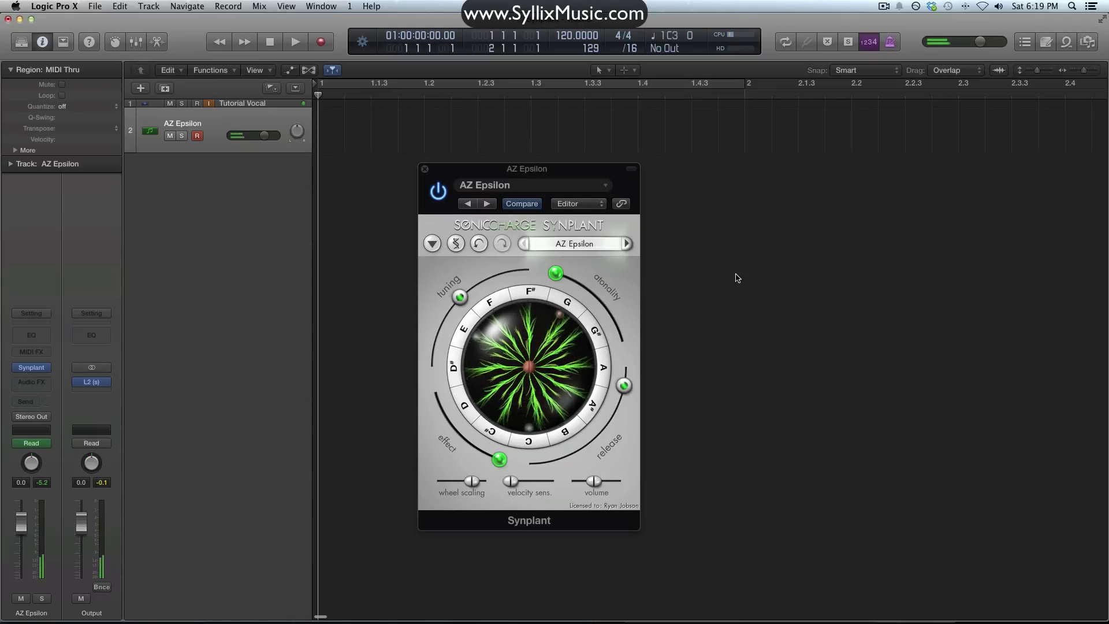
Step forward through the pad patches to EE Glassic and go back one to EE Divizor.
{"action": "left_click", "coordinate": [627, 244]}
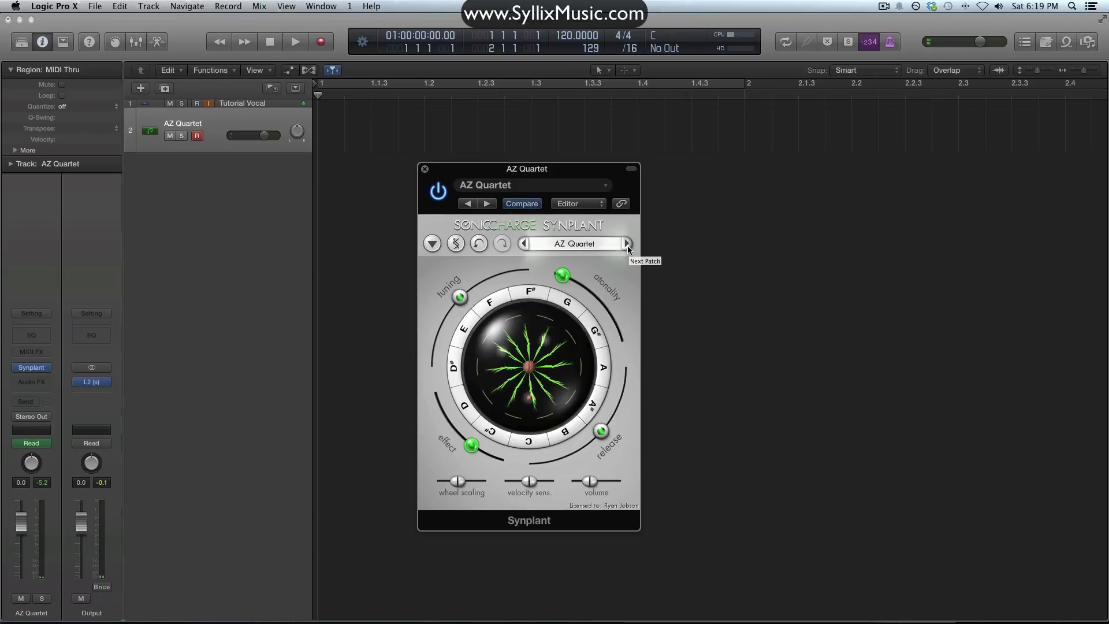
{"action": "left_click", "coordinate": [627, 245]}
{"action": "left_click", "coordinate": [627, 245]}
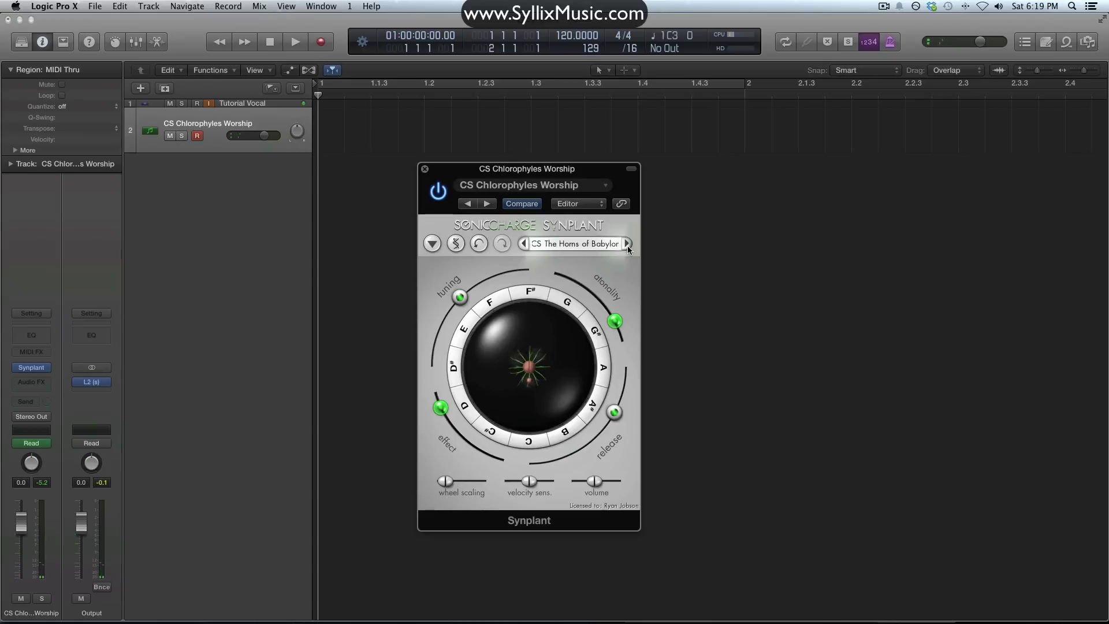
{"action": "left_click", "coordinate": [628, 245]}
{"action": "left_click", "coordinate": [628, 245]}
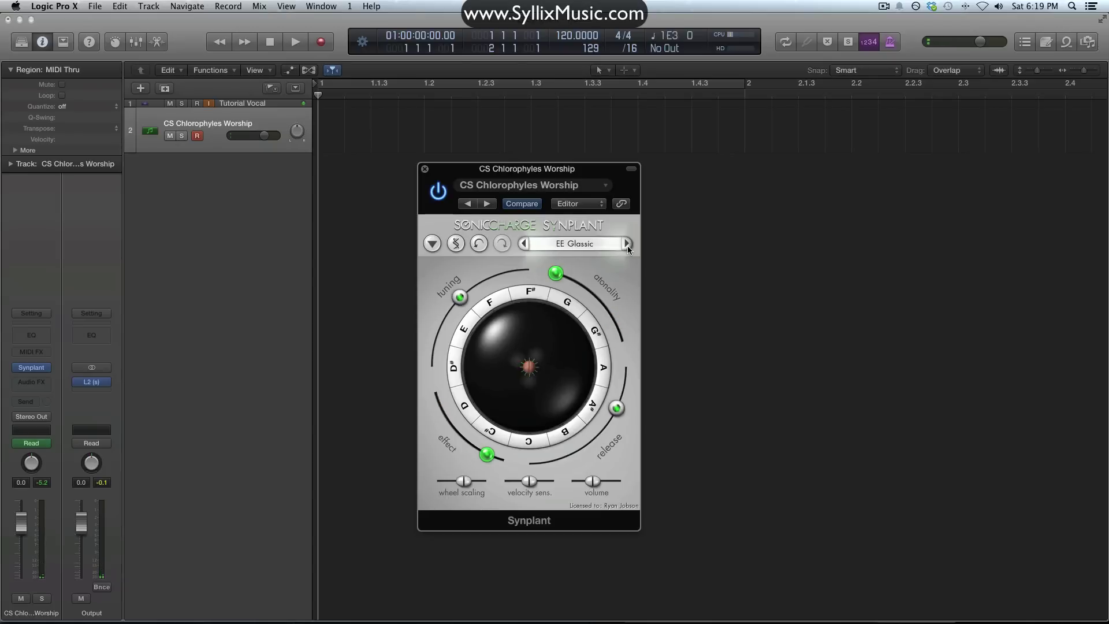
{"action": "left_click", "coordinate": [522, 245]}
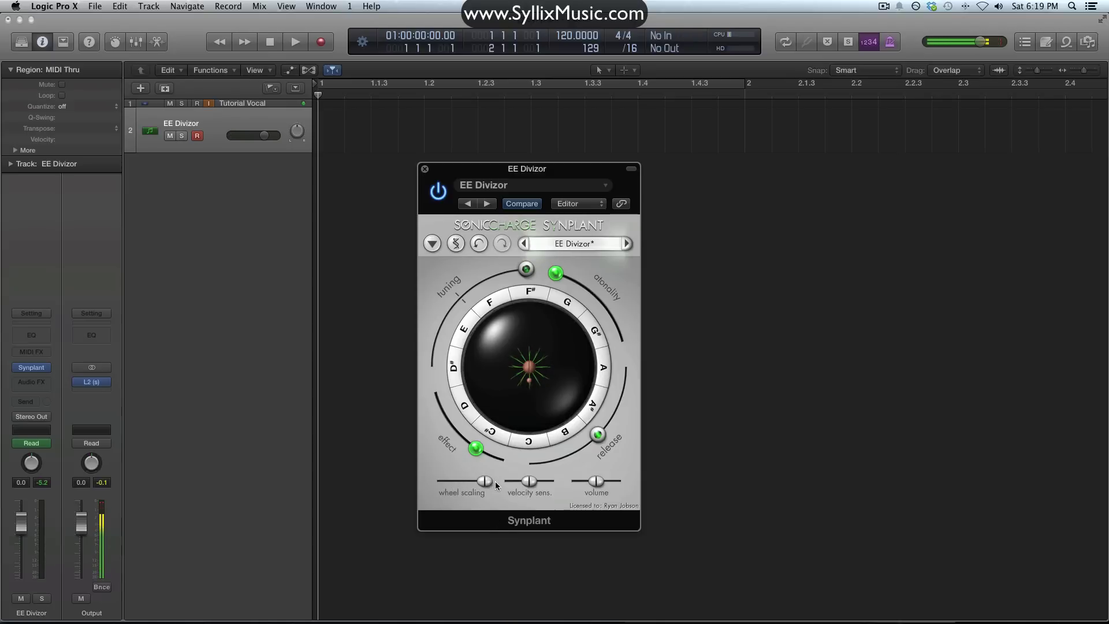
Lower the EE Divizor patch's effect to its negative extreme, keeping atonality at minimum and tuning at maximum.
{"action": "mouse_move", "coordinate": [490, 482]}
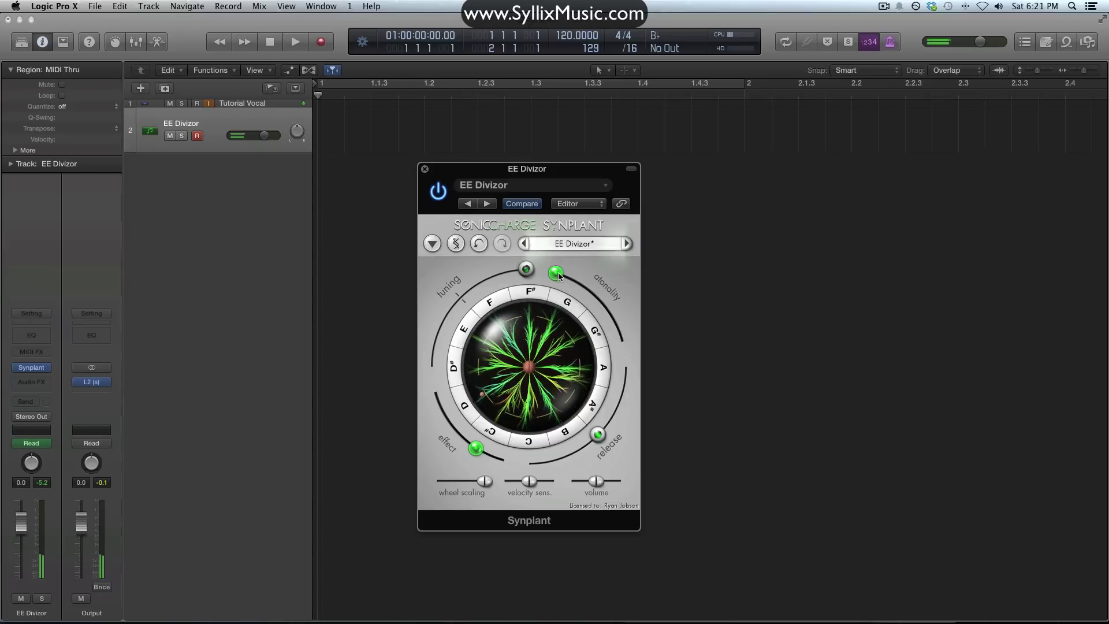
{"action": "left_click_drag", "start_coordinate": [558, 275], "coordinate": [522, 271]}
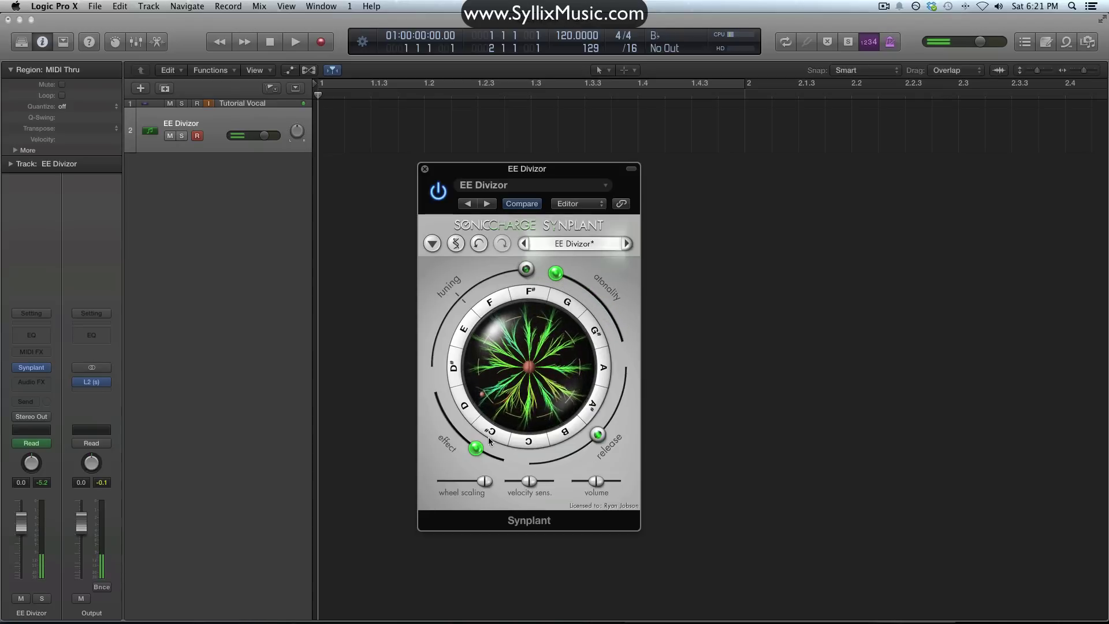
{"action": "left_click_drag", "start_coordinate": [476, 448], "coordinate": [441, 385]}
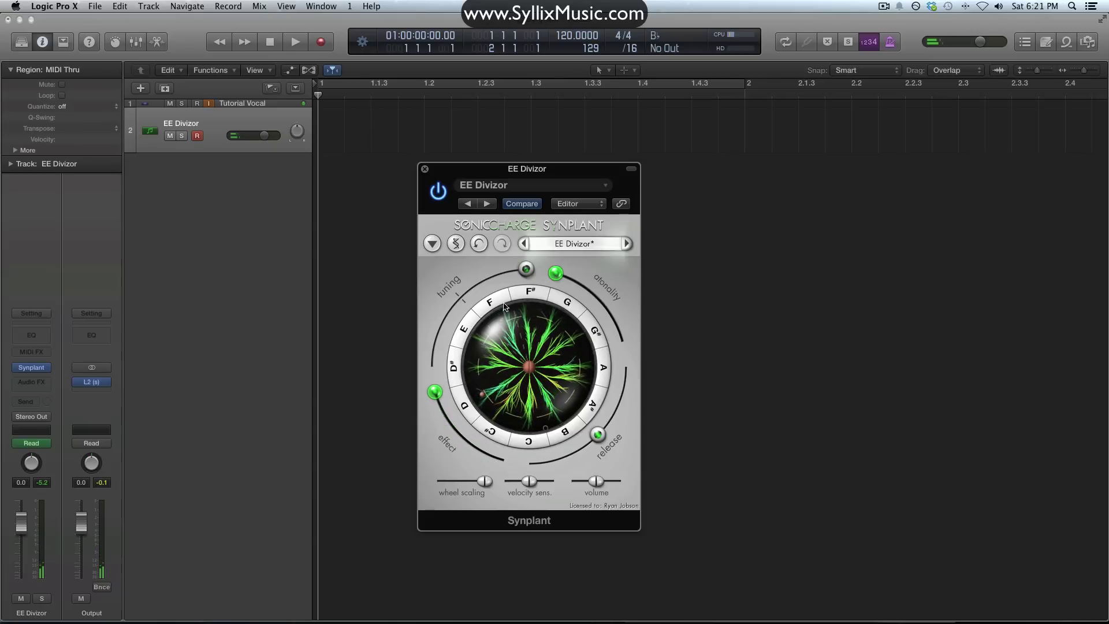
{"action": "mouse_move", "coordinate": [526, 269]}
{"action": "left_mouse_down"}
{"action": "mouse_move", "coordinate": [456, 298]}
{"action": "mouse_move", "coordinate": [437, 328]}
{"action": "mouse_move", "coordinate": [504, 263]}
{"action": "mouse_move", "coordinate": [493, 269]}
{"action": "mouse_move", "coordinate": [536, 264]}
{"action": "left_mouse_up"}
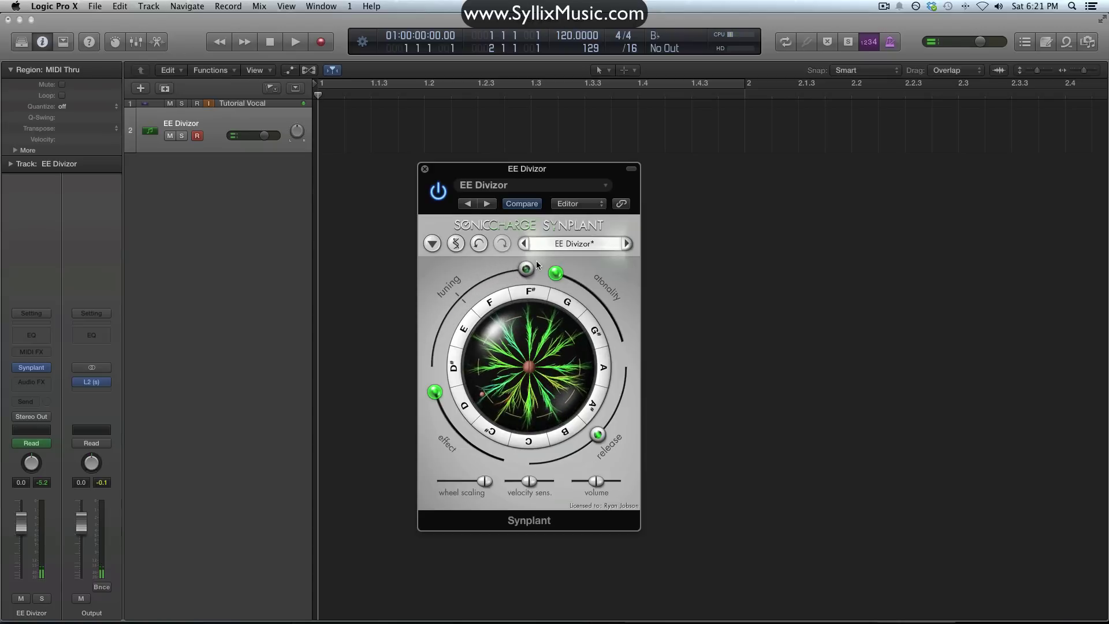
Raise atonality to about midway and vary the effect amount, ending at −44.66%.
{"action": "left_click_drag", "start_coordinate": [434, 392], "coordinate": [455, 432]}
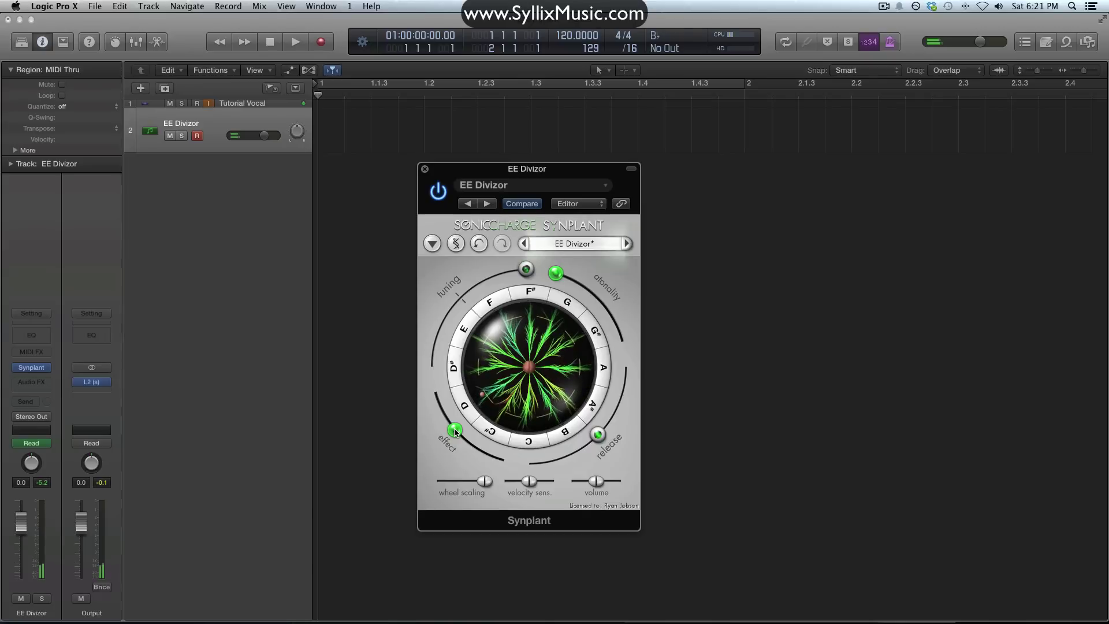
{"action": "mouse_move", "coordinate": [456, 432]}
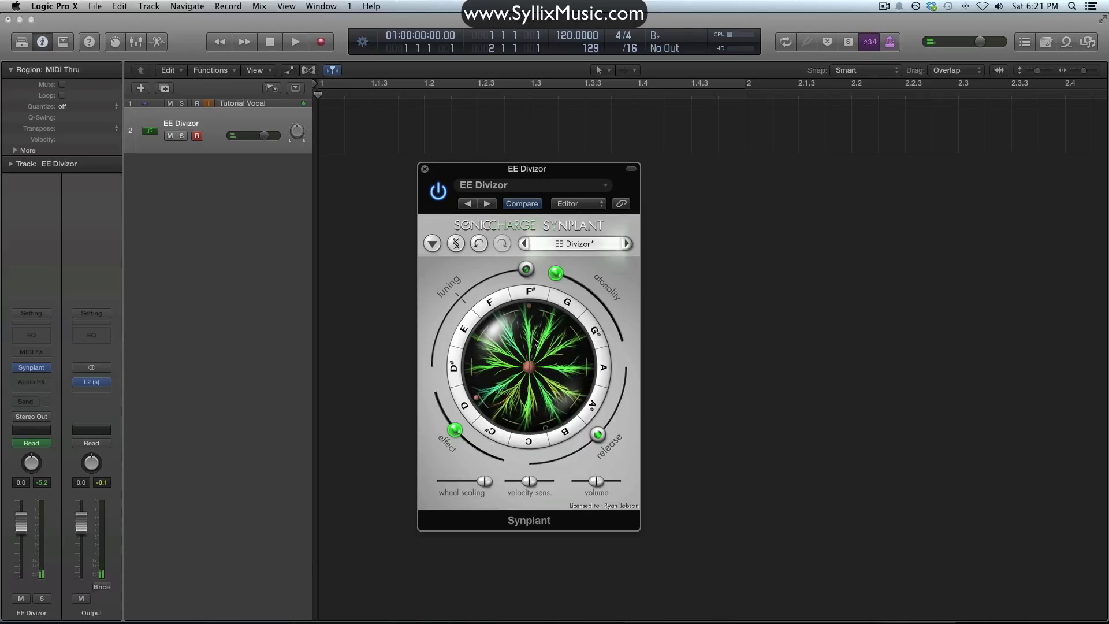
{"action": "left_click_drag", "start_coordinate": [552, 274], "coordinate": [594, 300]}
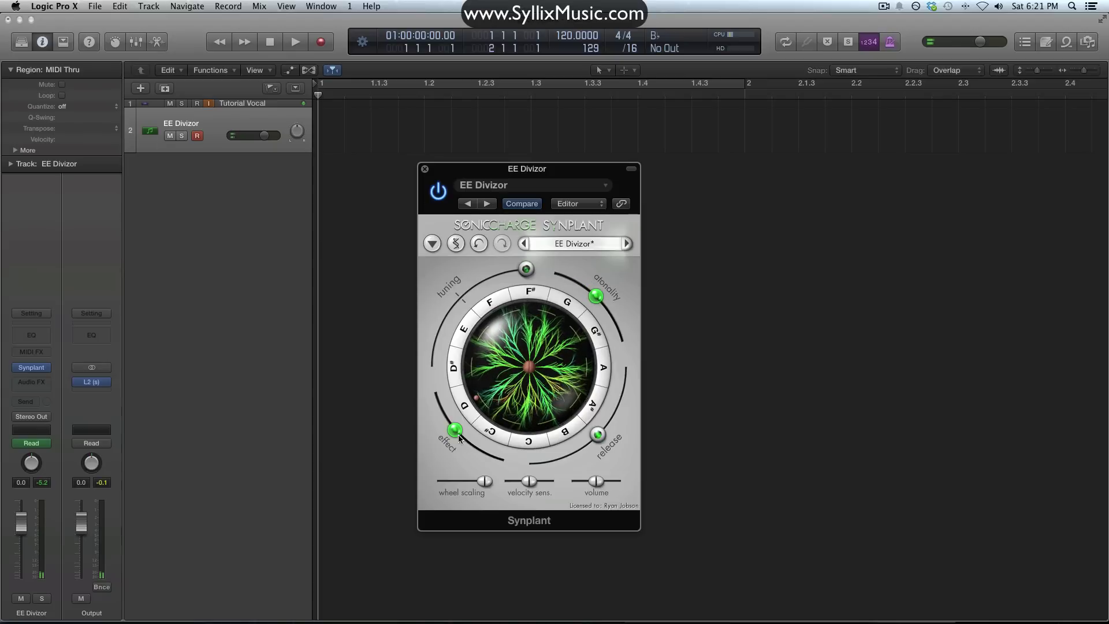
{"action": "left_click_drag", "start_coordinate": [459, 434], "coordinate": [476, 450]}
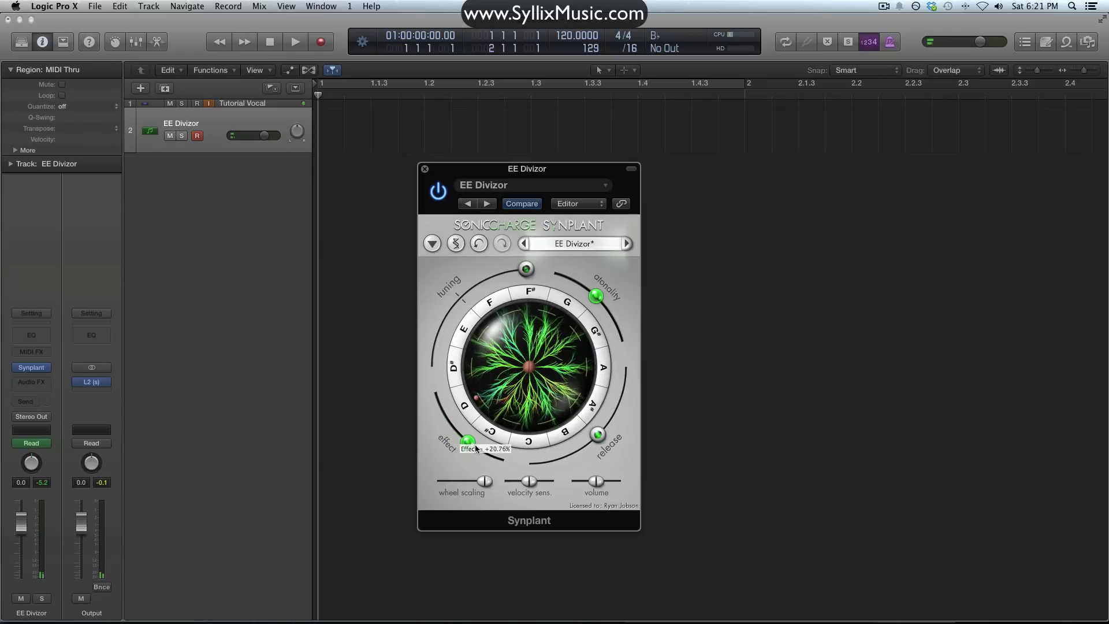
{"action": "left_click_drag", "start_coordinate": [474, 445], "coordinate": [456, 417]}
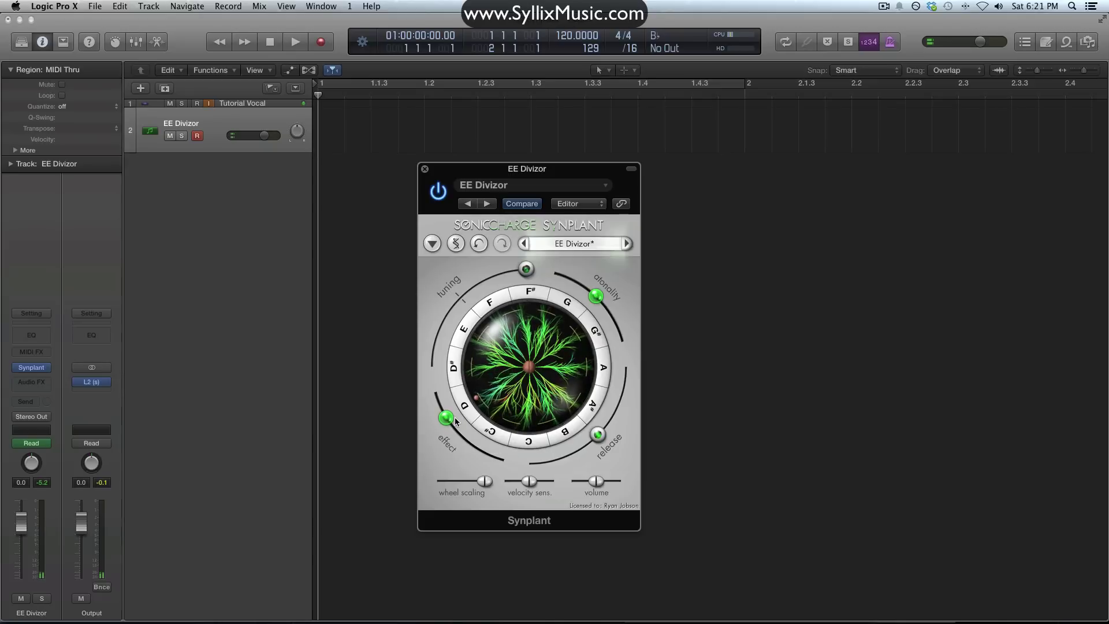
{"action": "mouse_move", "coordinate": [455, 417]}
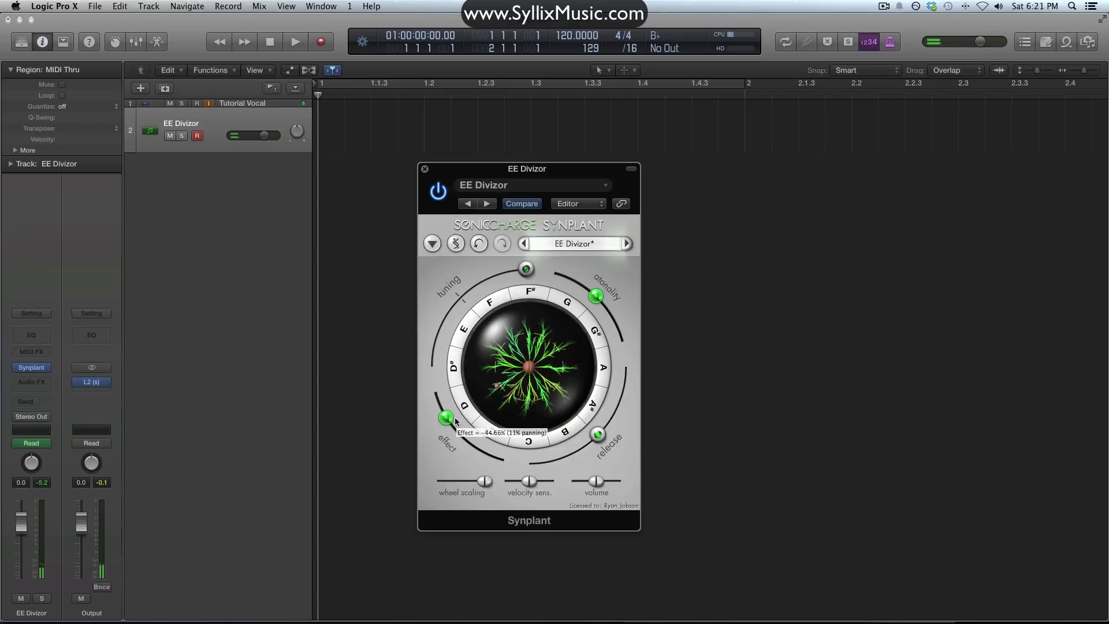
Push effect to its positive maximum and atonality to 100%, with tuning moved to its centre position.
{"action": "left_click_drag", "start_coordinate": [455, 418], "coordinate": [503, 463]}
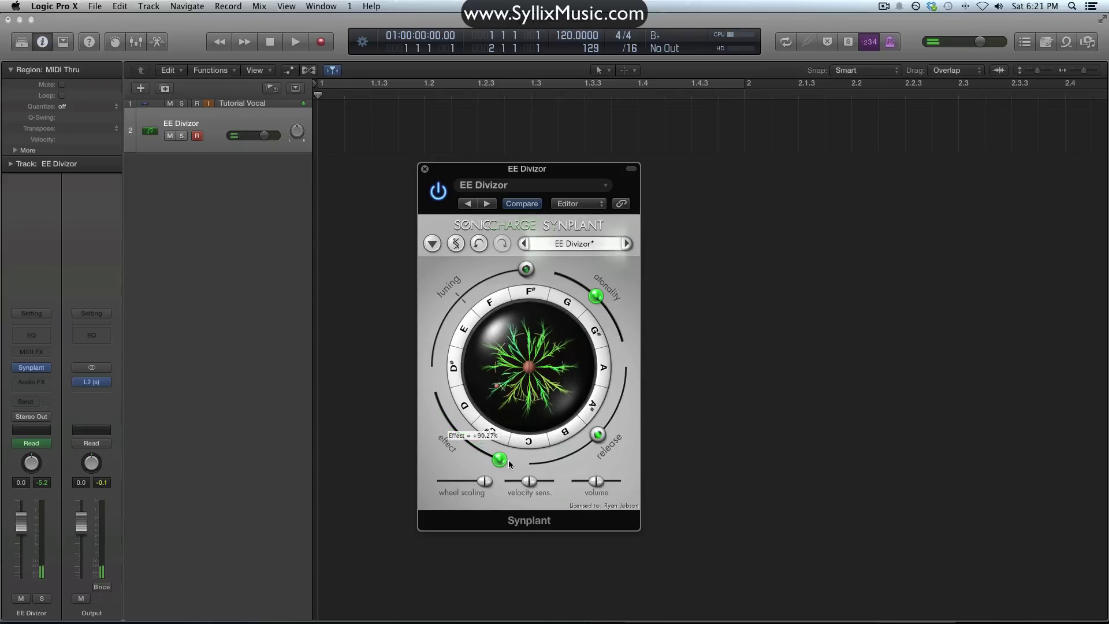
{"action": "left_click_drag", "start_coordinate": [597, 299], "coordinate": [624, 346]}
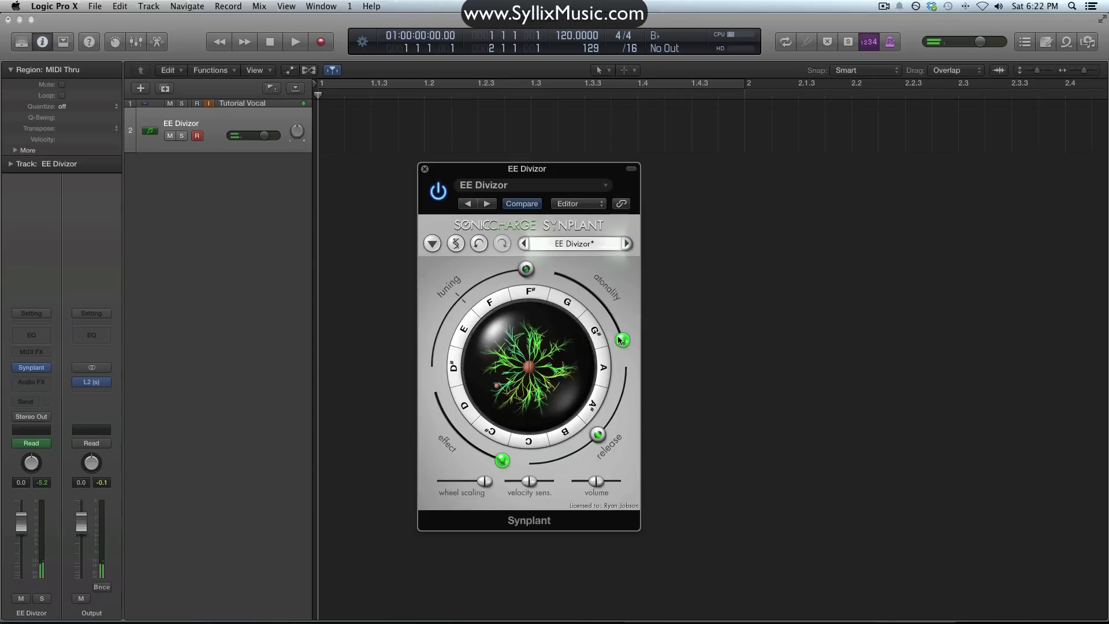
{"action": "left_click_drag", "start_coordinate": [526, 269], "coordinate": [461, 296]}
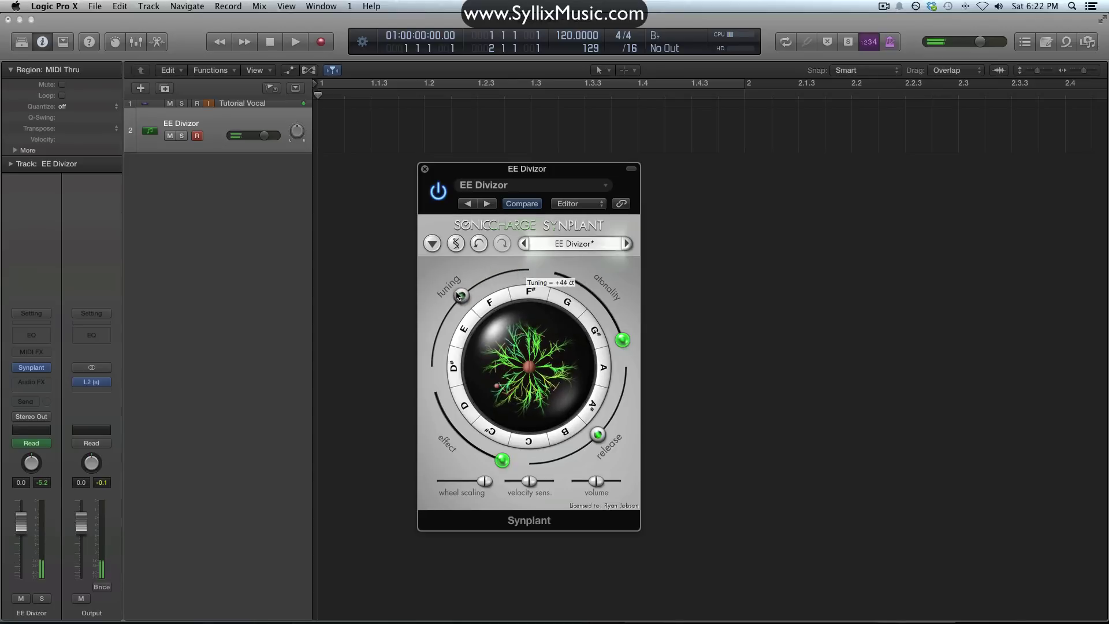
Return atonality and effect to their lowest settings and sweep tuning from its lowest to its highest setting.
{"action": "left_click_drag", "start_coordinate": [623, 340], "coordinate": [535, 275]}
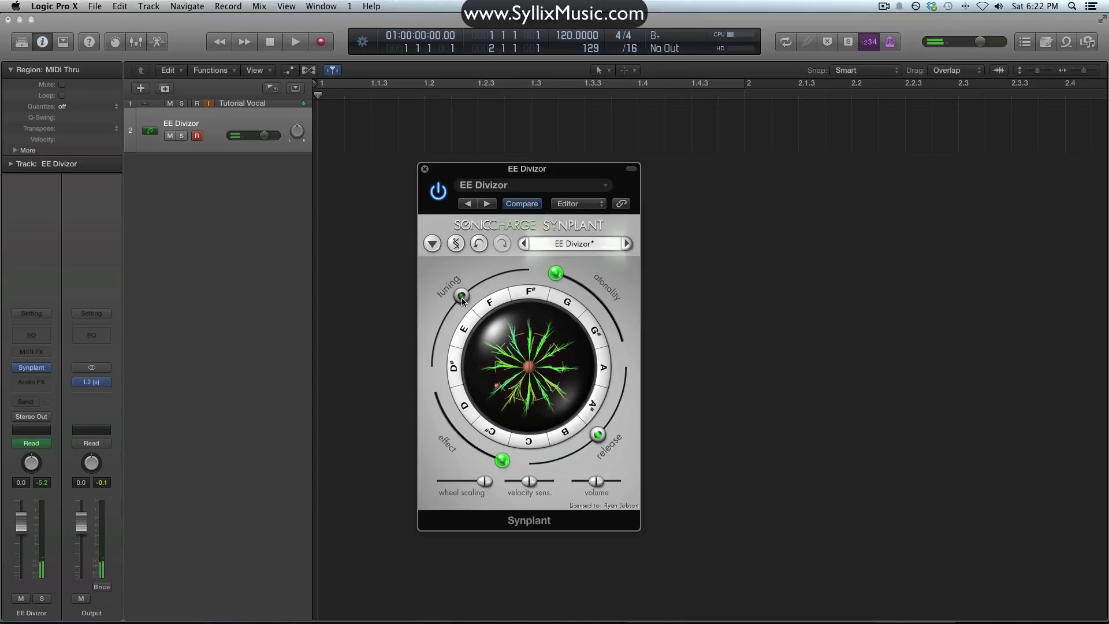
{"action": "left_click_drag", "start_coordinate": [461, 296], "coordinate": [432, 363]}
{"action": "left_click_drag", "start_coordinate": [503, 460], "coordinate": [434, 379]}
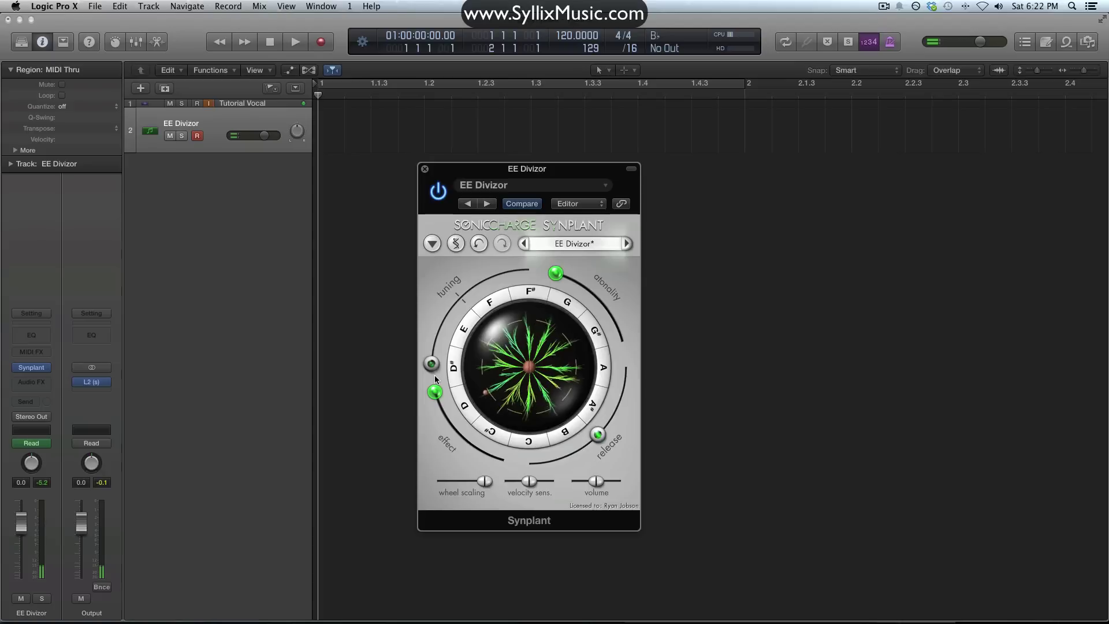
{"action": "left_click_drag", "start_coordinate": [432, 364], "coordinate": [533, 335]}
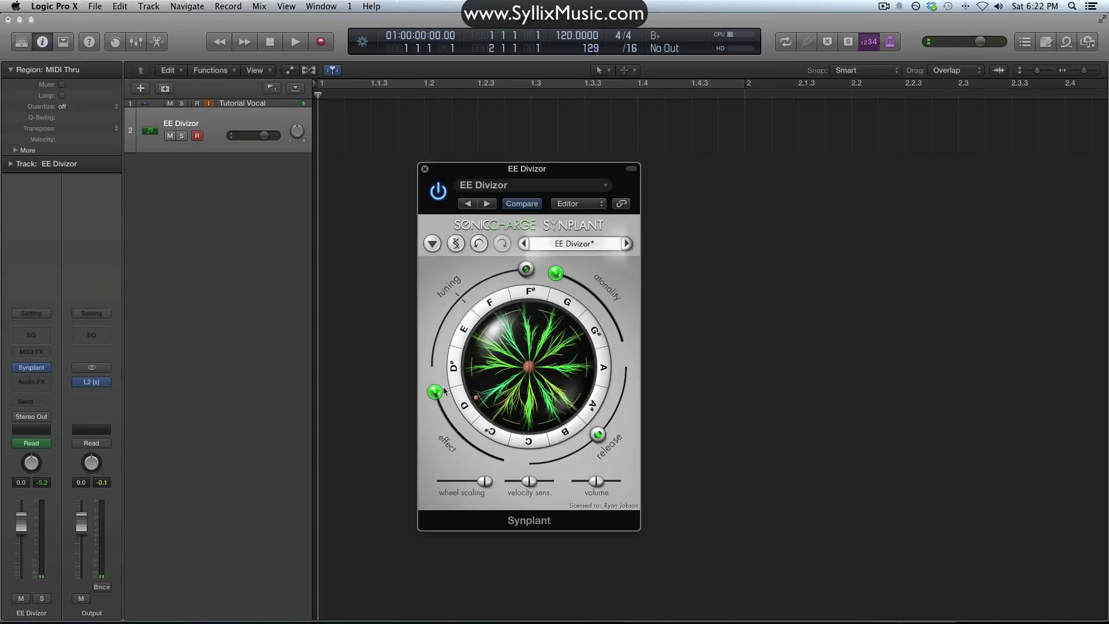
Raise the EE Divizor patch's effect from its lowest setting to roughly three quarters of its range.
{"action": "left_click_drag", "start_coordinate": [435, 391], "coordinate": [500, 462]}
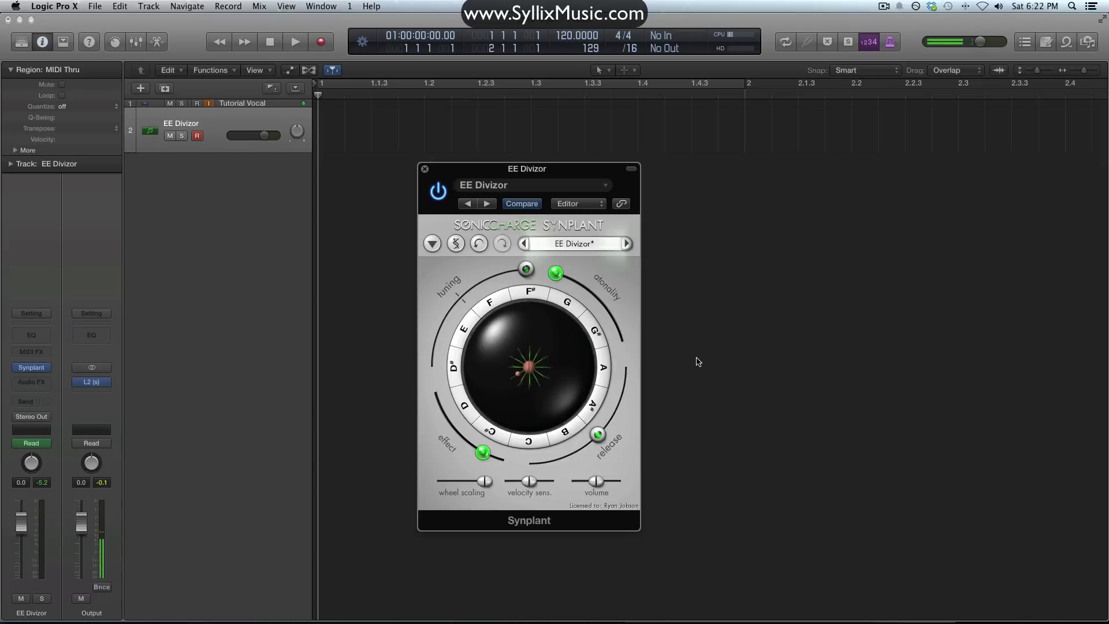
Show track automation, examine the Synplant parameters available for automation on the EE Divizor track, and hide automation again.
{"action": "key", "text": "a"}
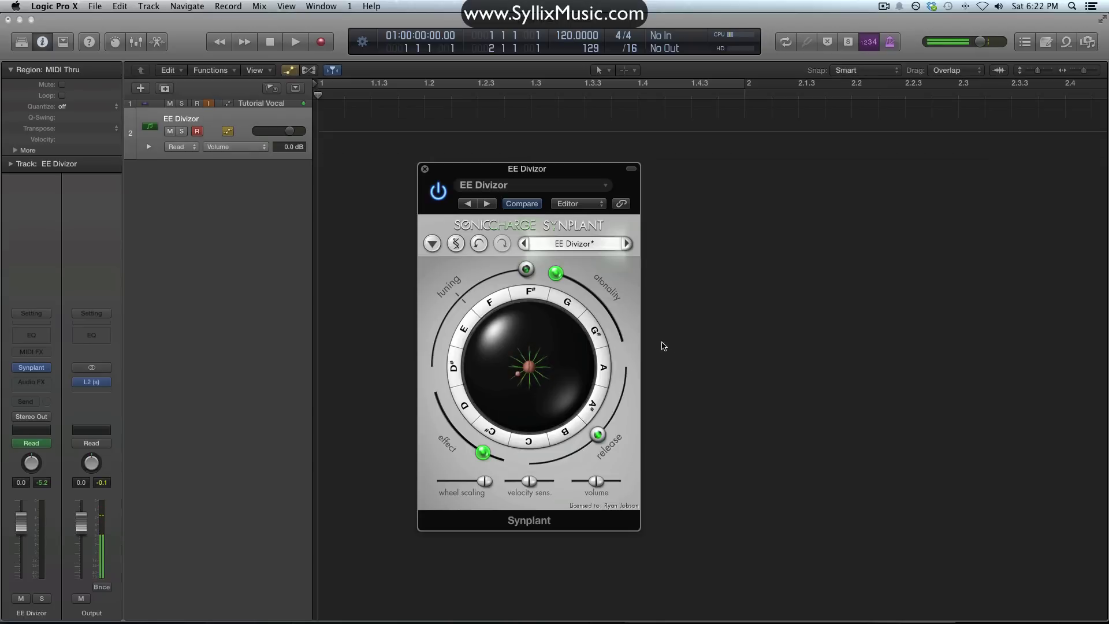
{"action": "left_click", "coordinate": [267, 148]}
{"action": "mouse_move", "coordinate": [321, 158]}
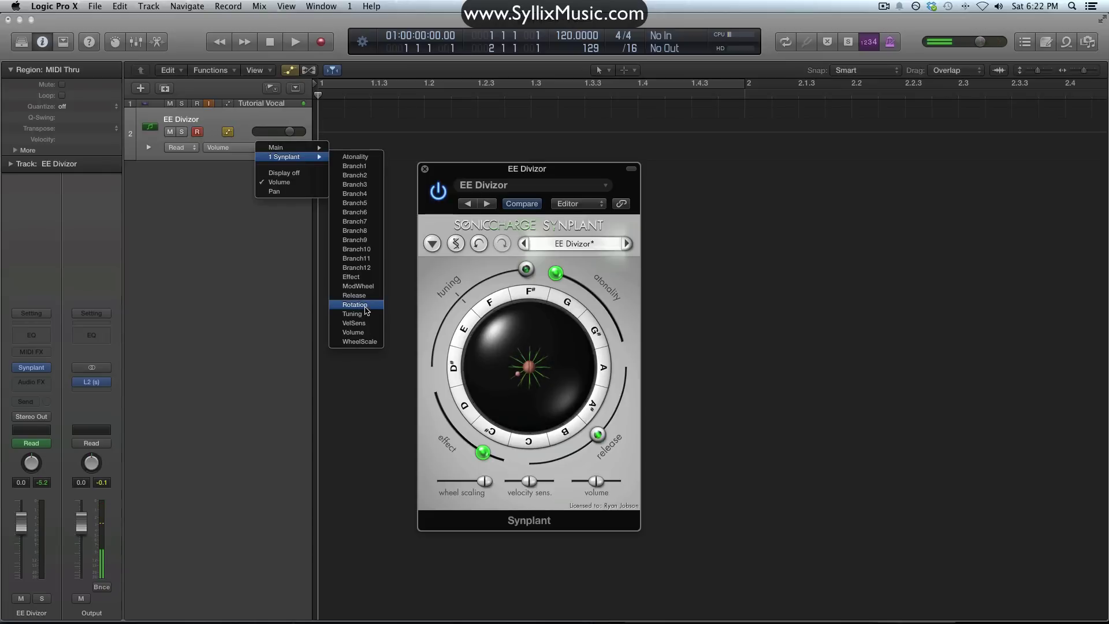
{"action": "left_click", "coordinate": [719, 307]}
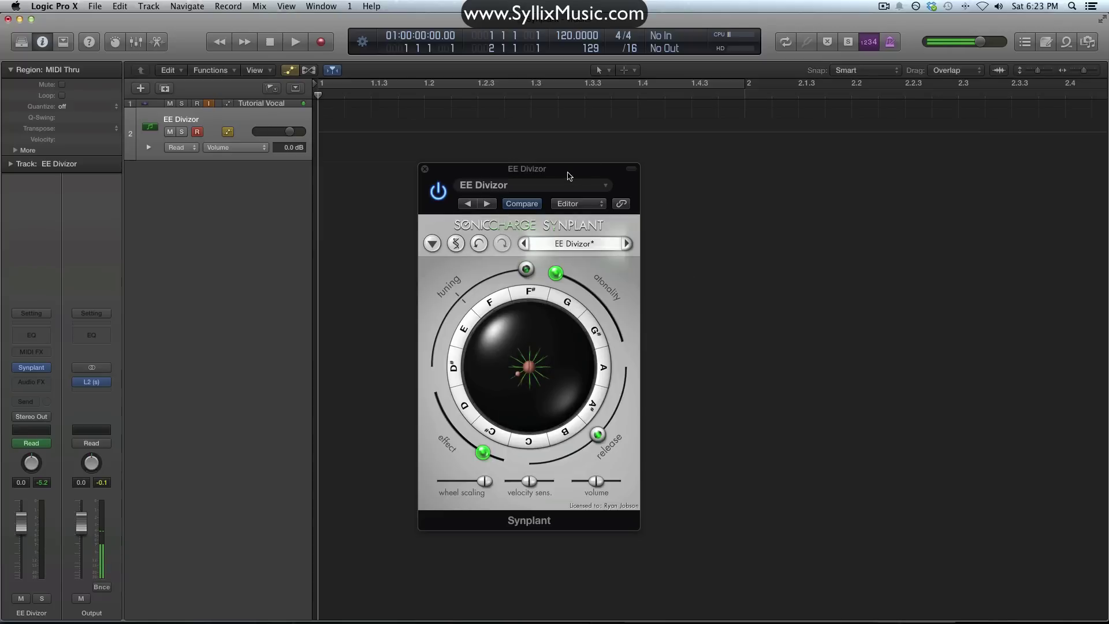
{"action": "key", "text": "a"}
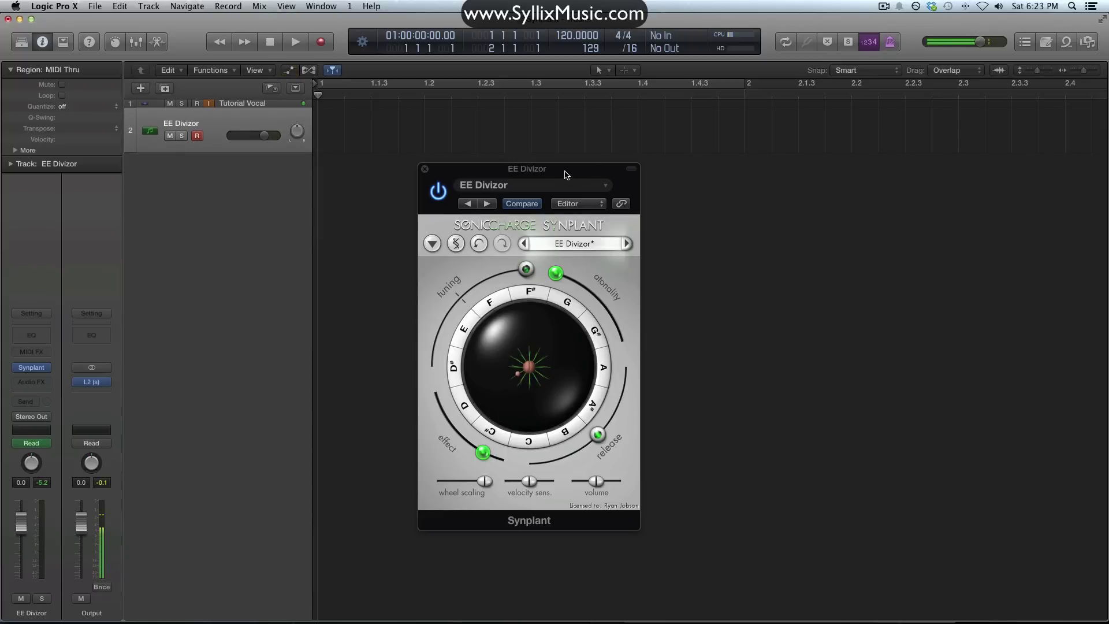
Grow separate branches around the seed, including toward F♯, the lower notes and the D–F side, leaving gaps between them.
{"action": "left_click_drag", "start_coordinate": [525, 341], "coordinate": [527, 321]}
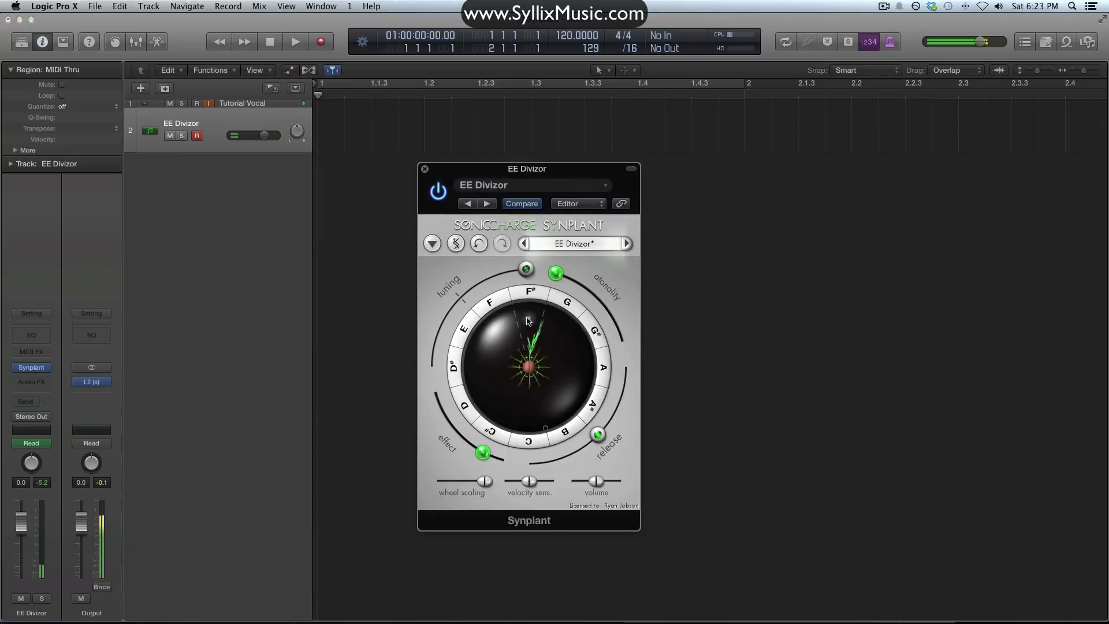
{"action": "left_click", "coordinate": [566, 388]}
{"action": "left_click", "coordinate": [553, 406]}
{"action": "left_click", "coordinate": [525, 411]}
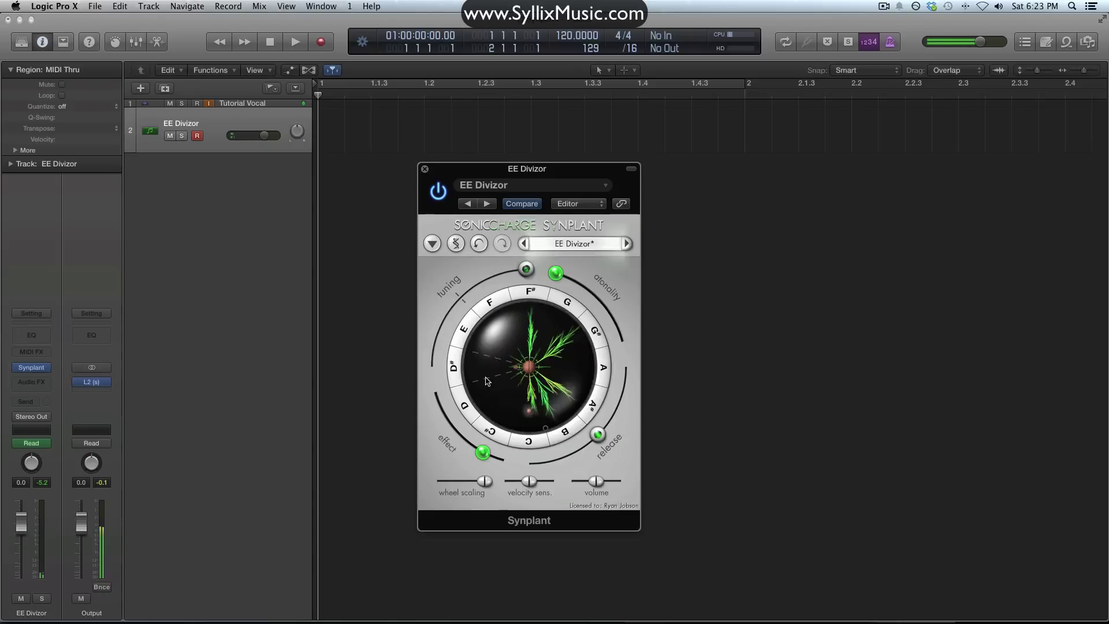
{"action": "left_click", "coordinate": [488, 377]}
{"action": "left_click", "coordinate": [489, 344]}
{"action": "left_click", "coordinate": [510, 329]}
{"action": "left_click", "coordinate": [495, 396]}
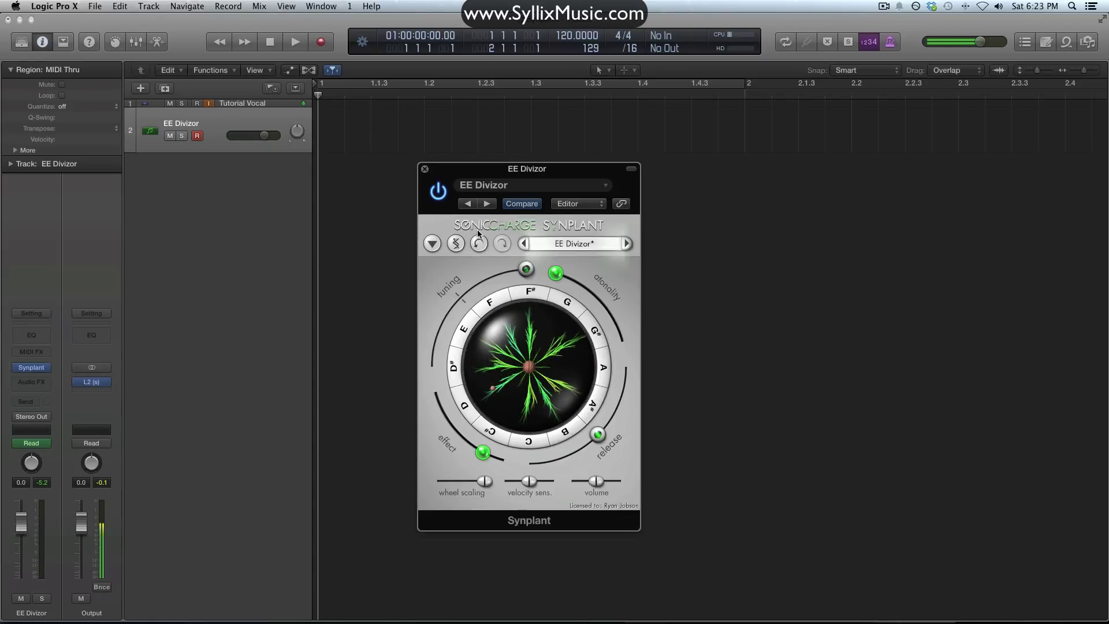
Set lfo_rate to 0.374 in the patch's DNA editor and return to the branch view.
{"action": "left_click", "coordinate": [456, 243]}
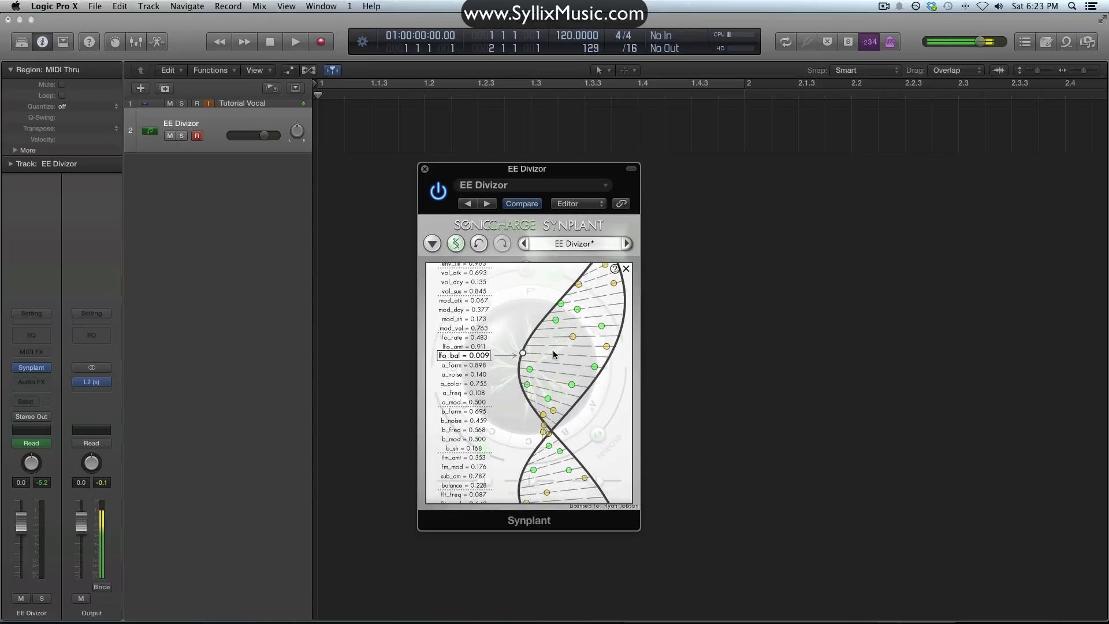
{"action": "mouse_move", "coordinate": [574, 338]}
{"action": "left_mouse_down"}
{"action": "mouse_move", "coordinate": [593, 339]}
{"action": "mouse_move", "coordinate": [565, 338]}
{"action": "left_mouse_up"}
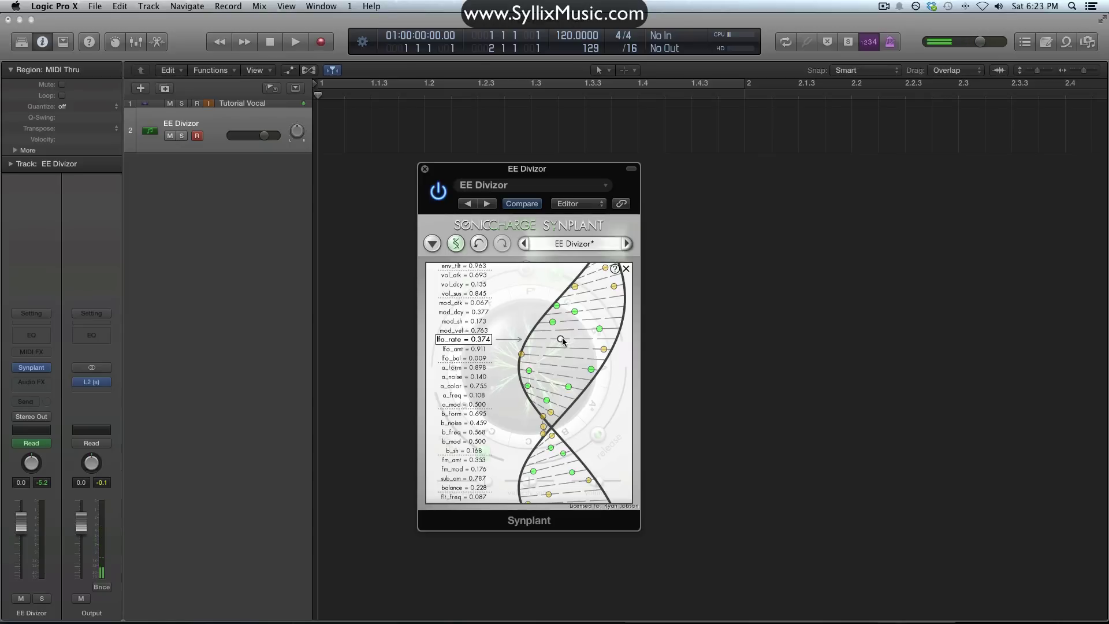
{"action": "left_click", "coordinate": [457, 244]}
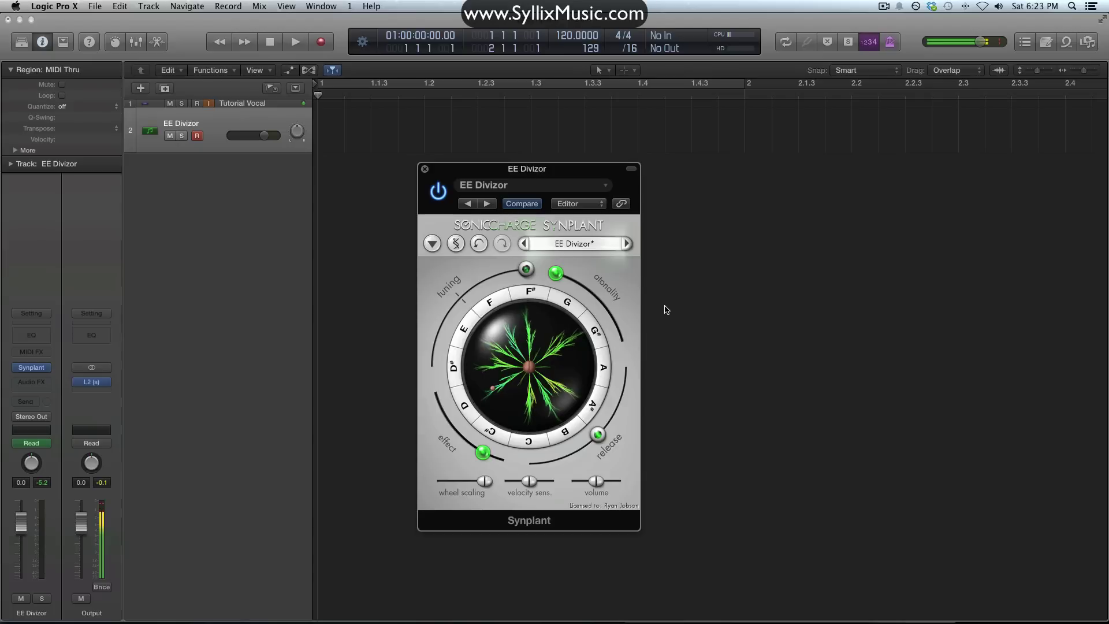